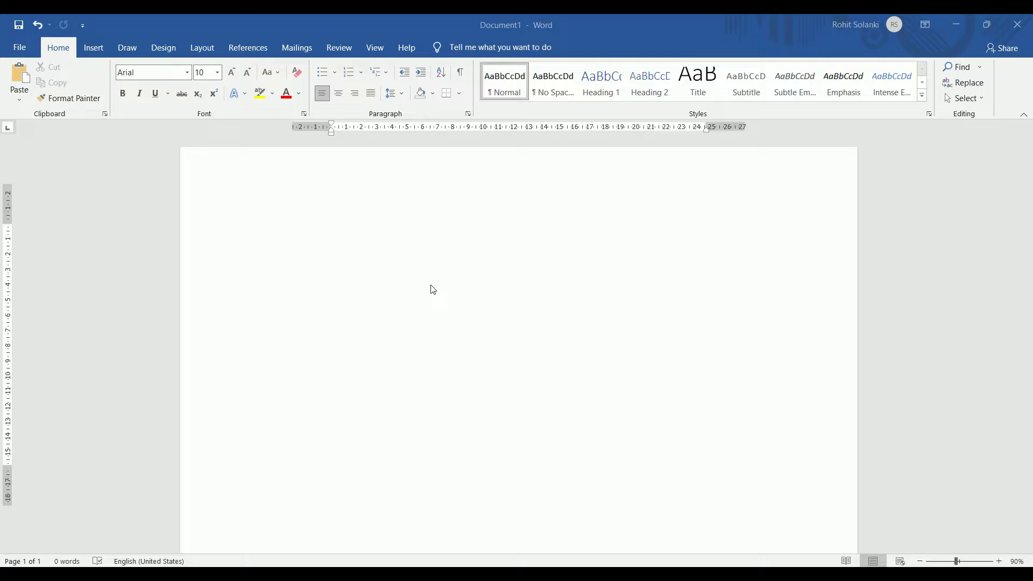
Step: Start a blank spreadsheet and title it 'QR SHEET'
click(517, 184)
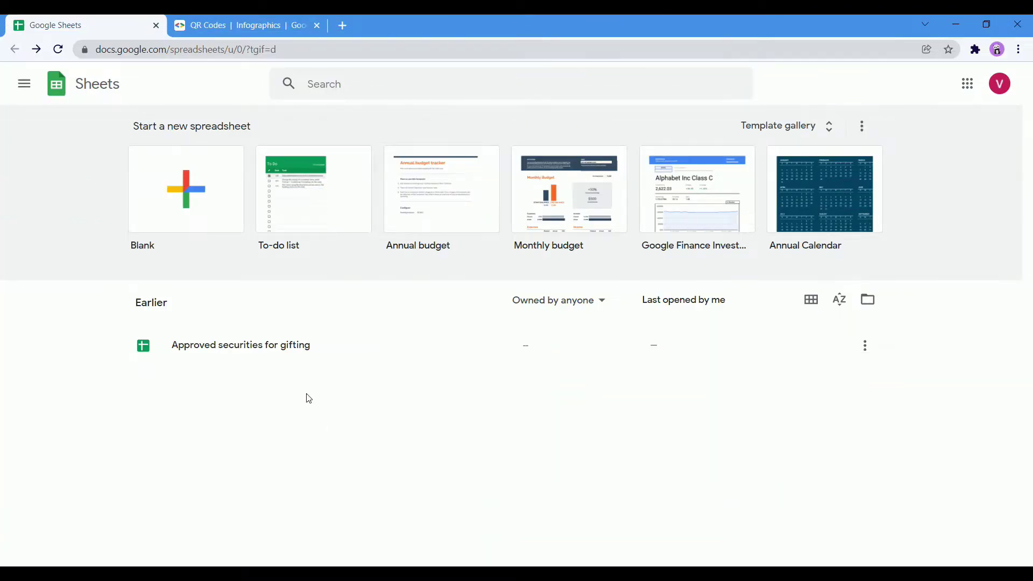
click(215, 217)
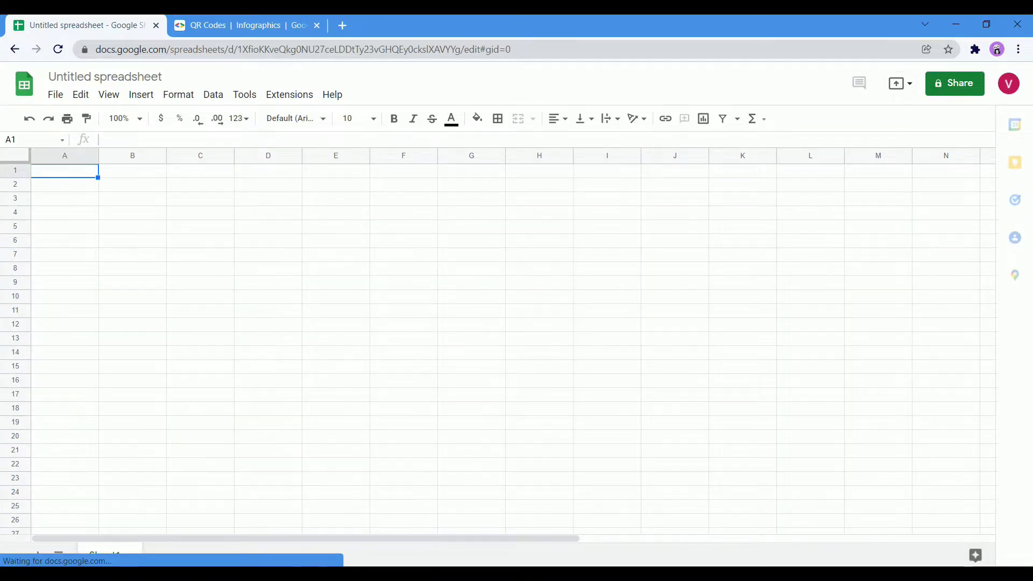
click(111, 77)
text(qr)
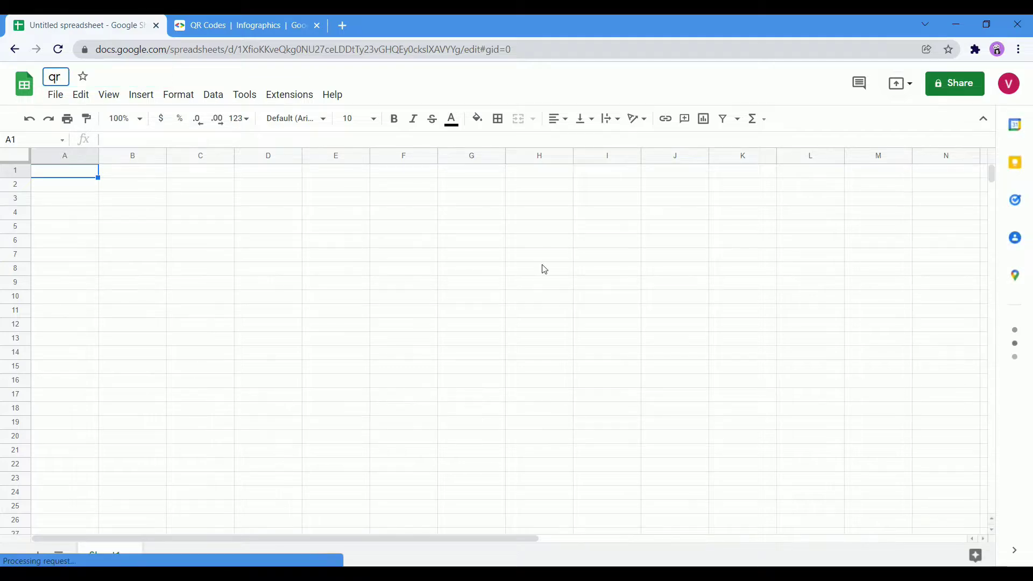
key(BackSpace)
key(BackSpace)
text(QR SHEET)
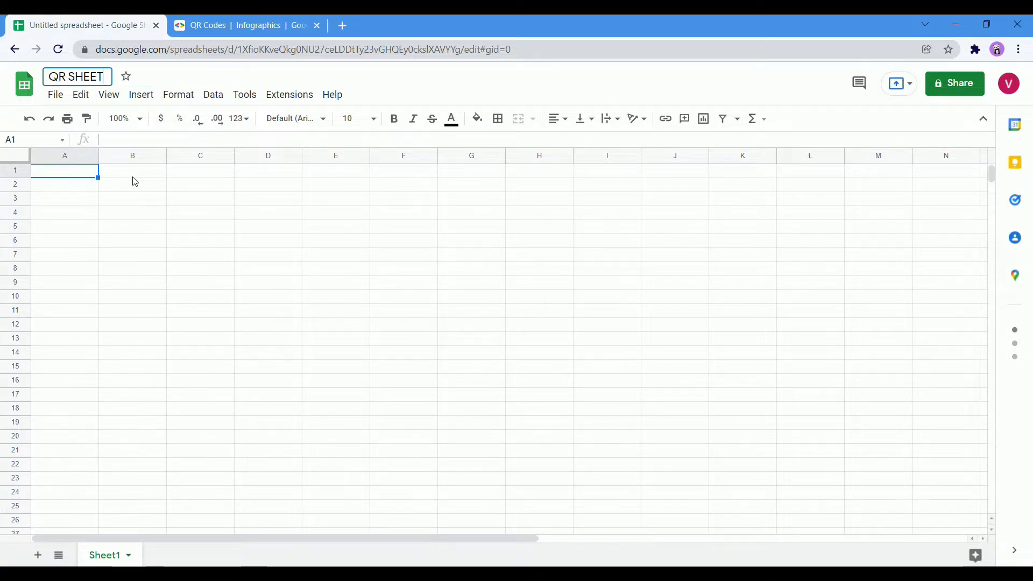
click(133, 176)
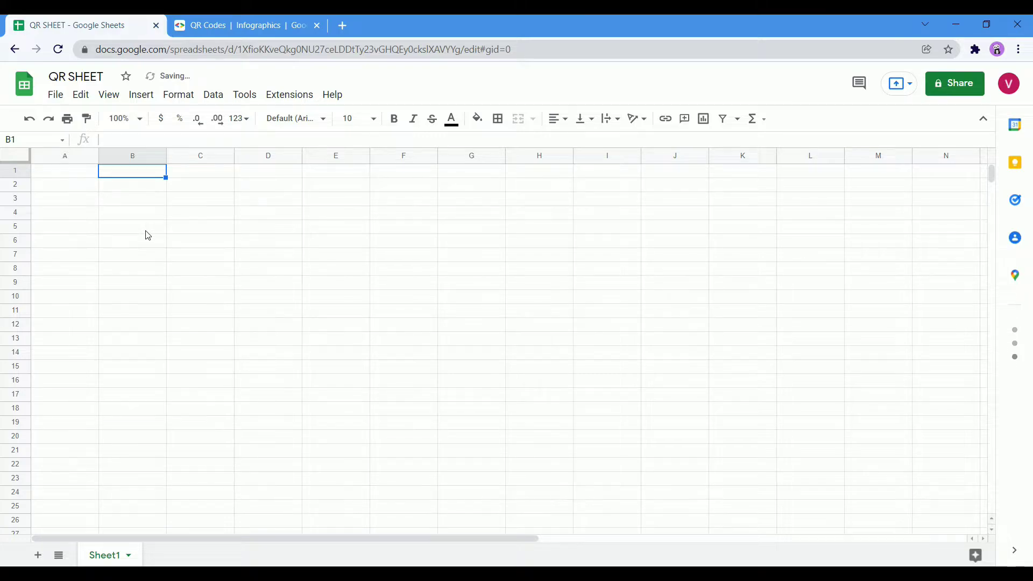
Step: Zoom the sheet to 200% and bring up the QR Codes documentation page
click(152, 186)
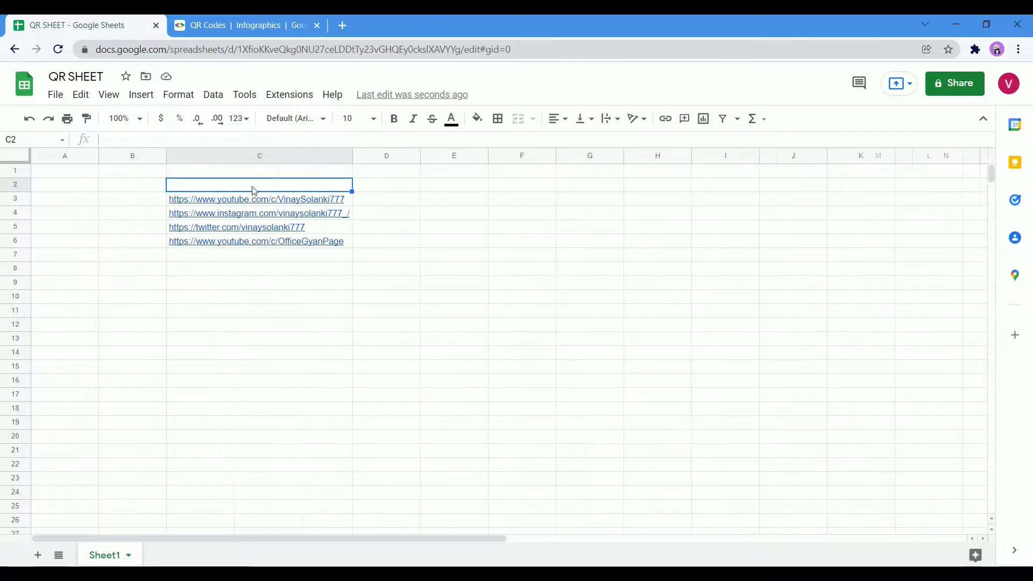
click(140, 120)
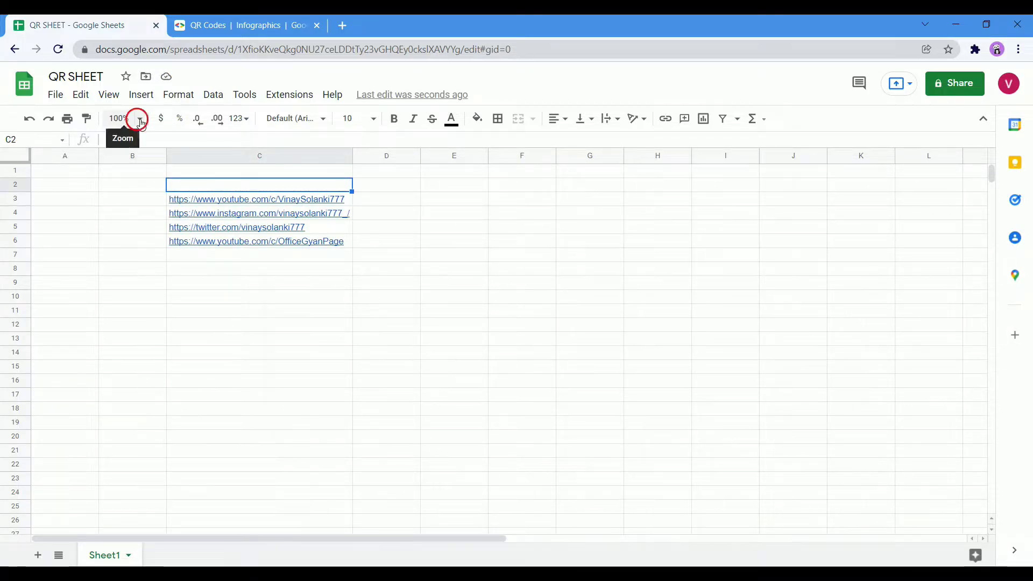
click(129, 274)
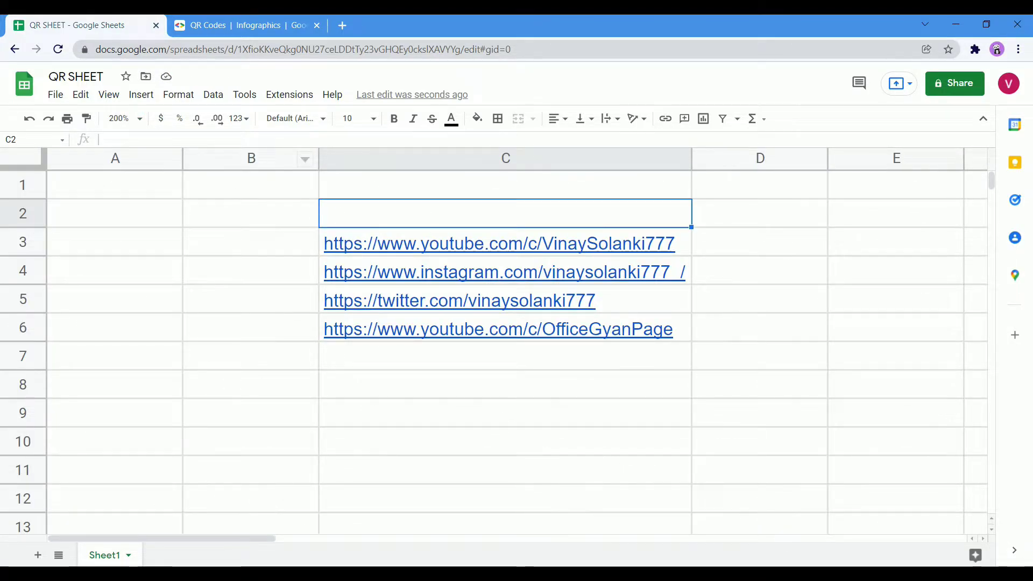
click(242, 25)
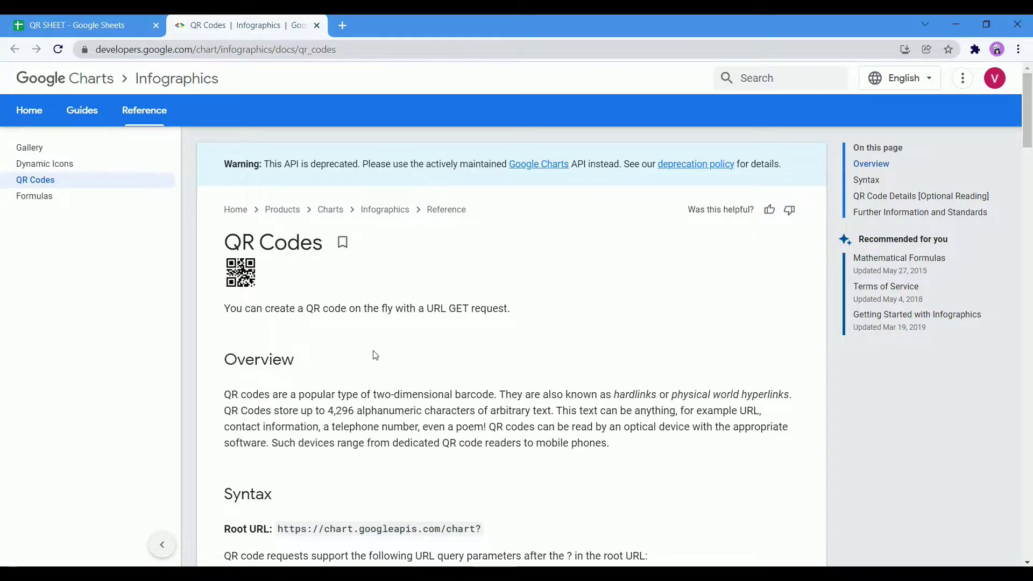
Step: Scroll to the Syntax section and highlight the chart API root URL
scroll(374, 355, down, 2)
scroll(375, 355, down, 3)
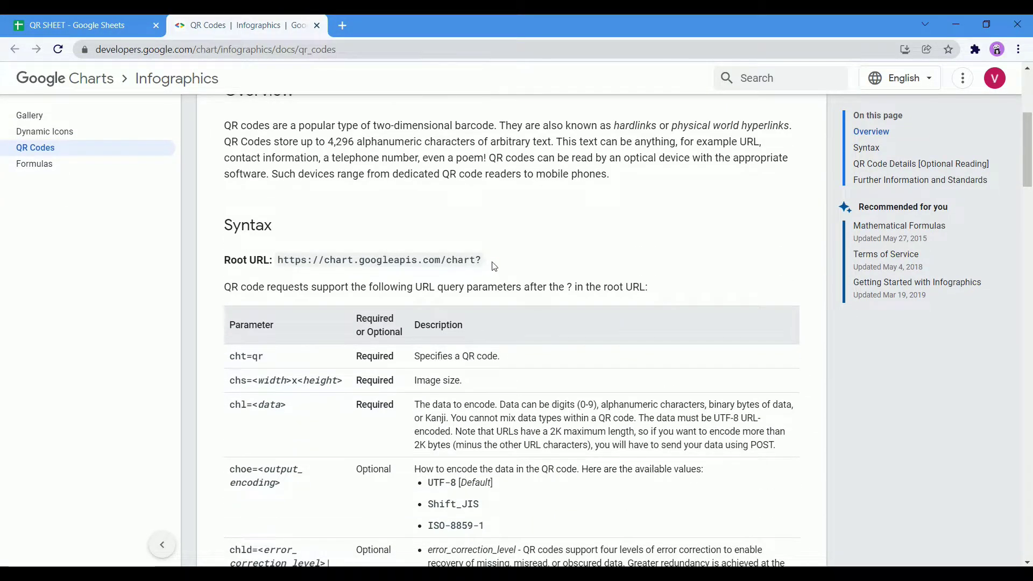
drag(494, 266, 283, 263)
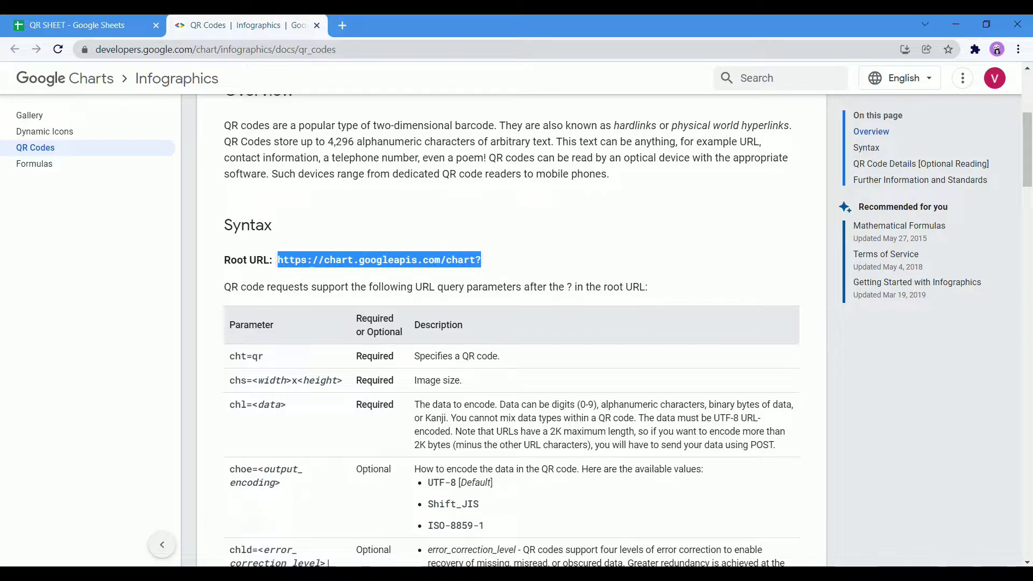
click(537, 267)
Step: Highlight the cht=qr, chs size and chl data parameter rows, then select the root URL
scroll(525, 312, down, 3)
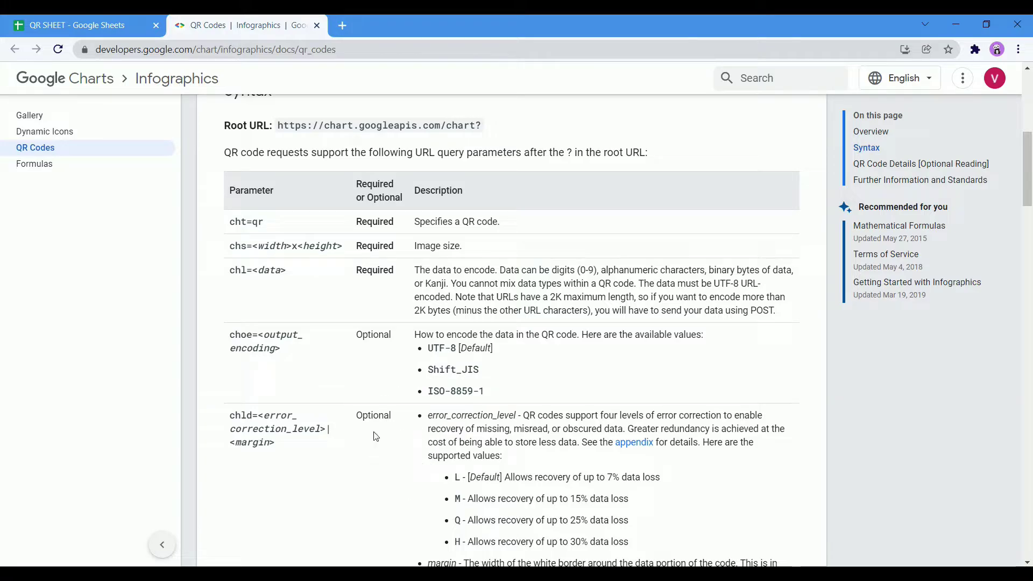
drag(263, 220, 229, 227)
click(231, 224)
drag(414, 223, 497, 222)
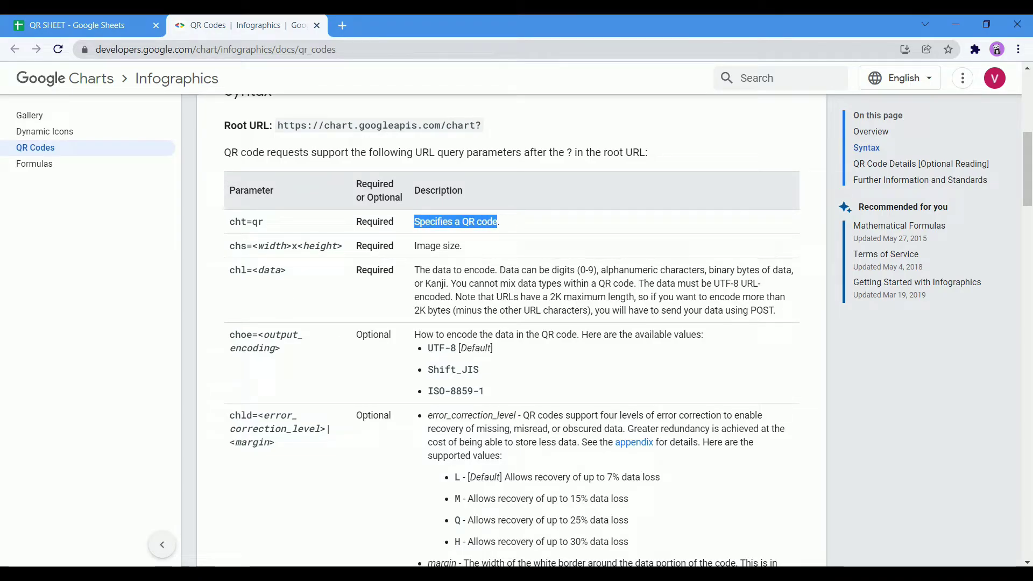
drag(231, 246, 338, 246)
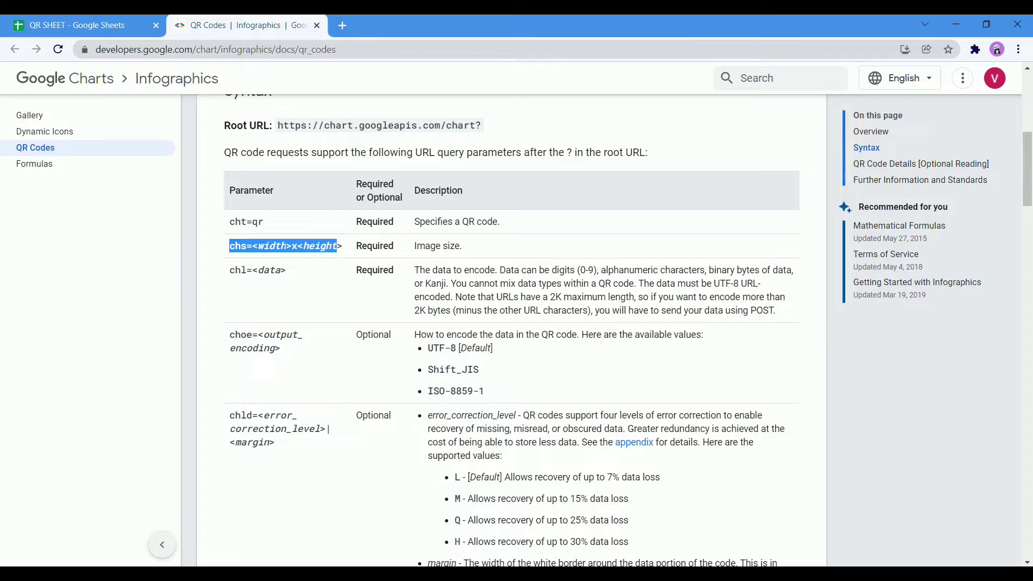
drag(463, 246, 414, 246)
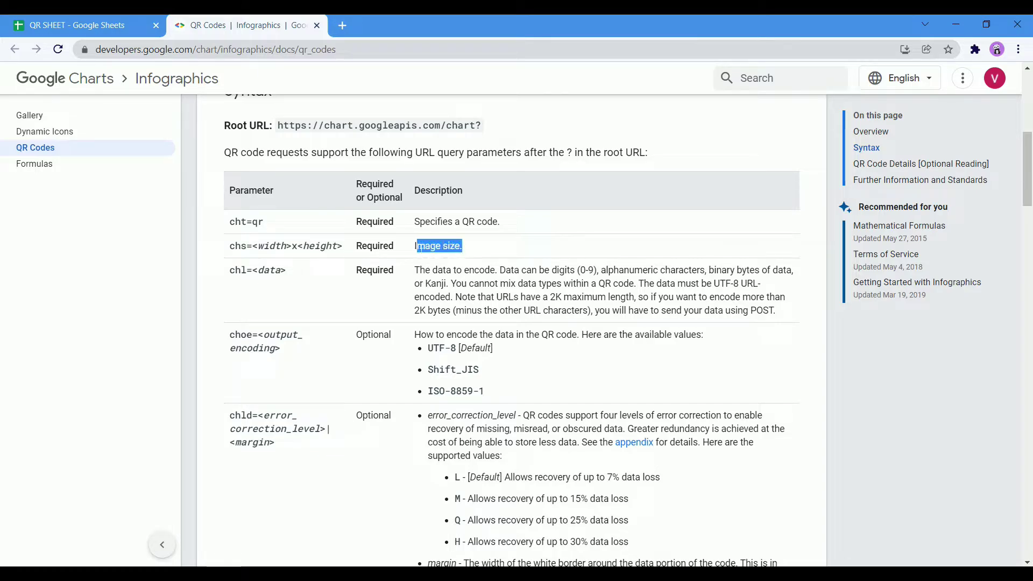
click(413, 290)
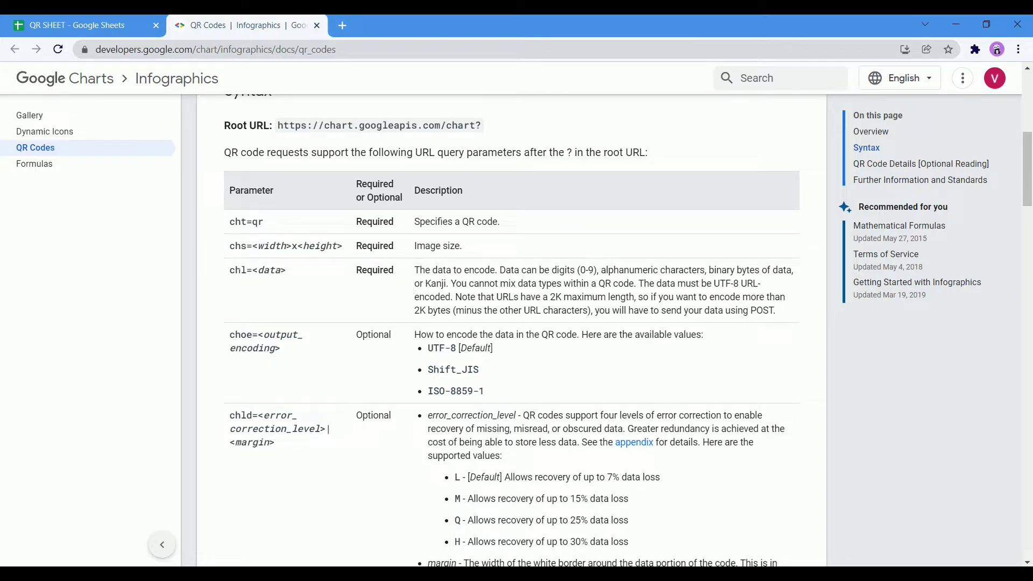
drag(229, 269, 286, 270)
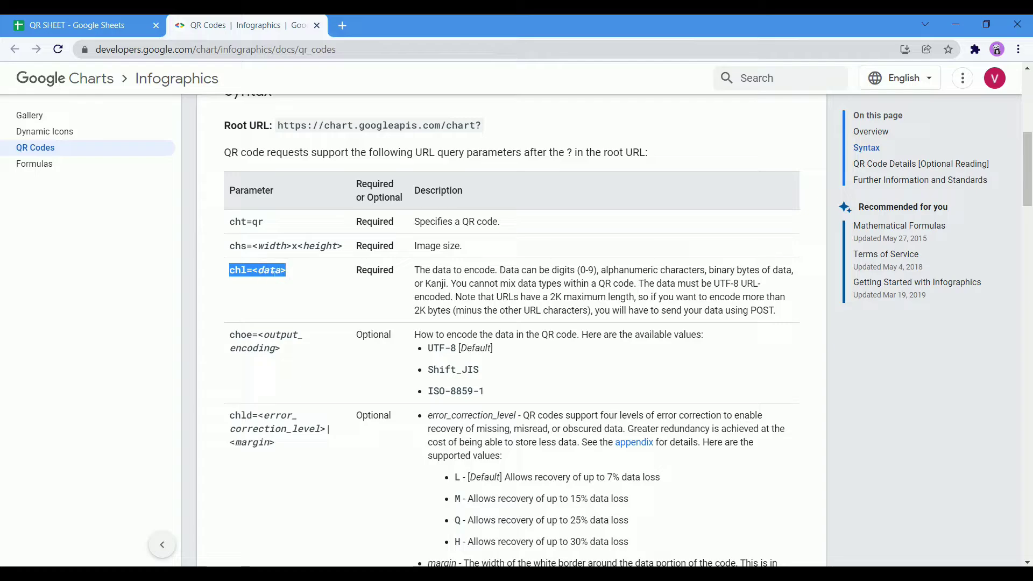
click(350, 380)
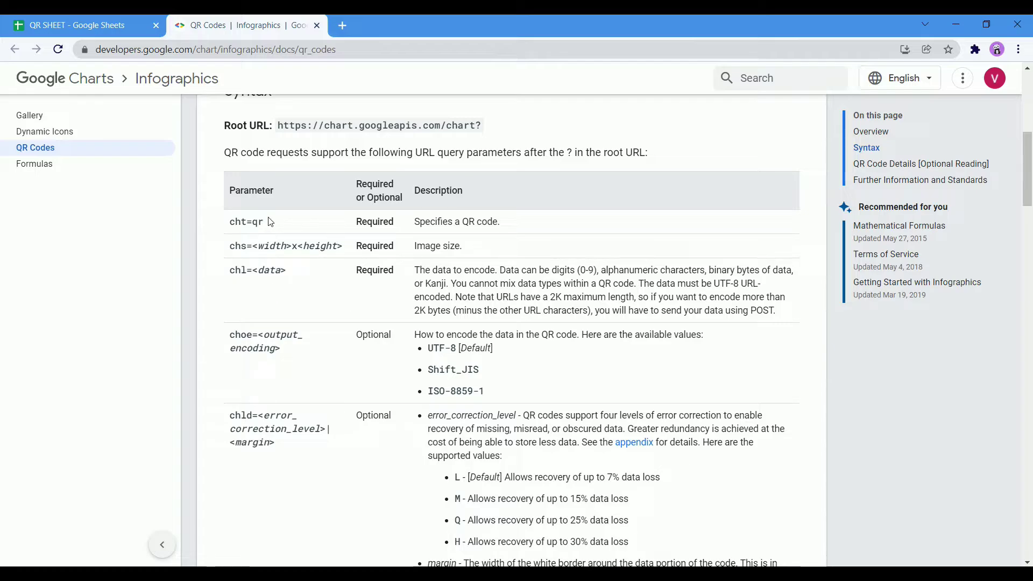
mouse_move(481, 125)
mouse_down()
mouse_move(300, 136)
mouse_move(276, 127)
mouse_up()
key(ctrl+c)
key(alt+Tab)
key(ctrl+v)
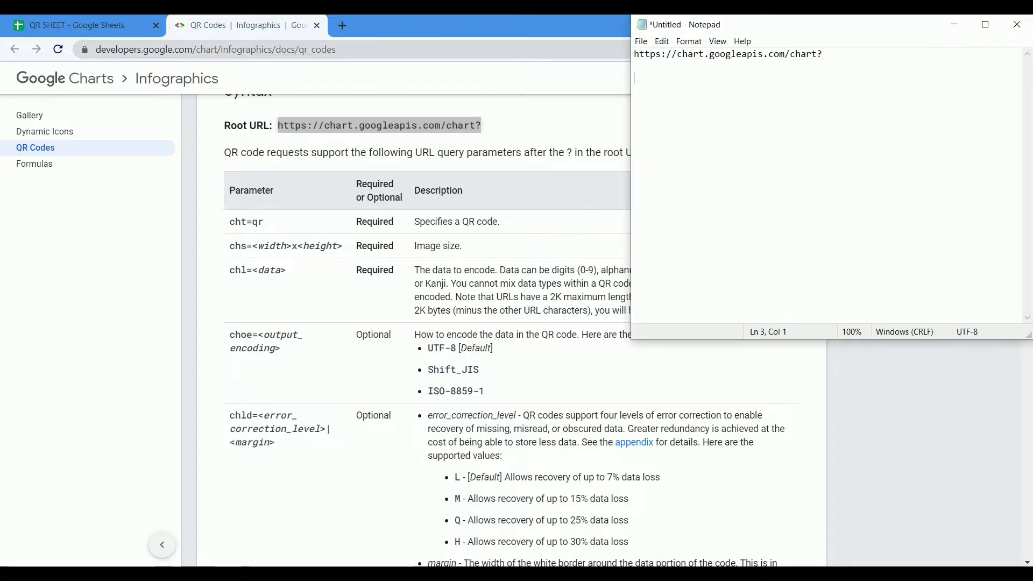
key(alt+Tab)
Step: Add the cht=qr parameter on a new line in Notepad
drag(265, 223, 229, 222)
key(ctrl+c)
key(alt+Tab)
key(Return)
key(ctrl+v)
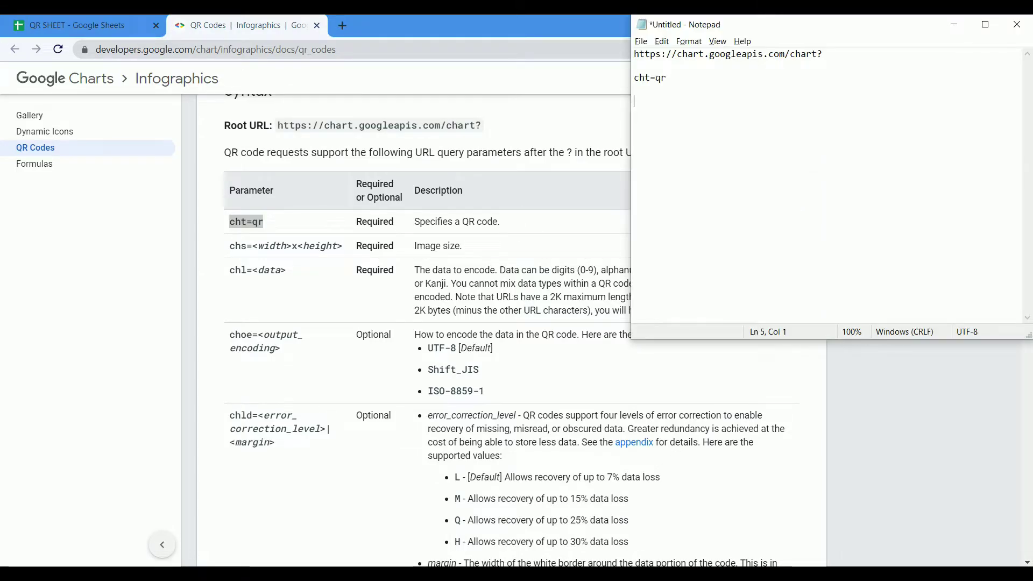
key(alt+Tab)
Step: Add the chl=<data> parameter on another new line in Notepad
drag(295, 276, 235, 272)
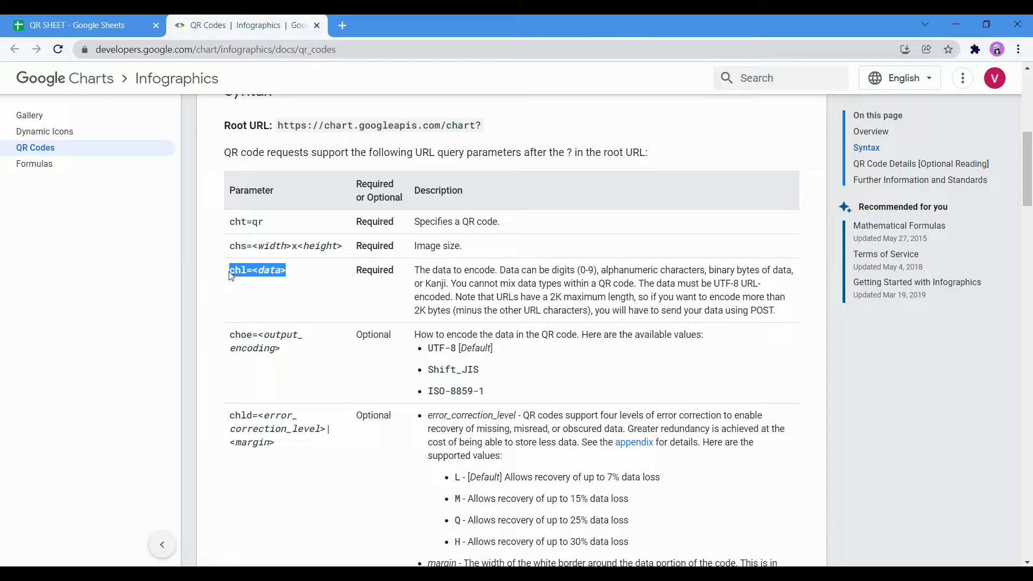
key(ctrl+c)
key(alt+Tab)
key(Return)
key(Return)
key(ctrl+v)
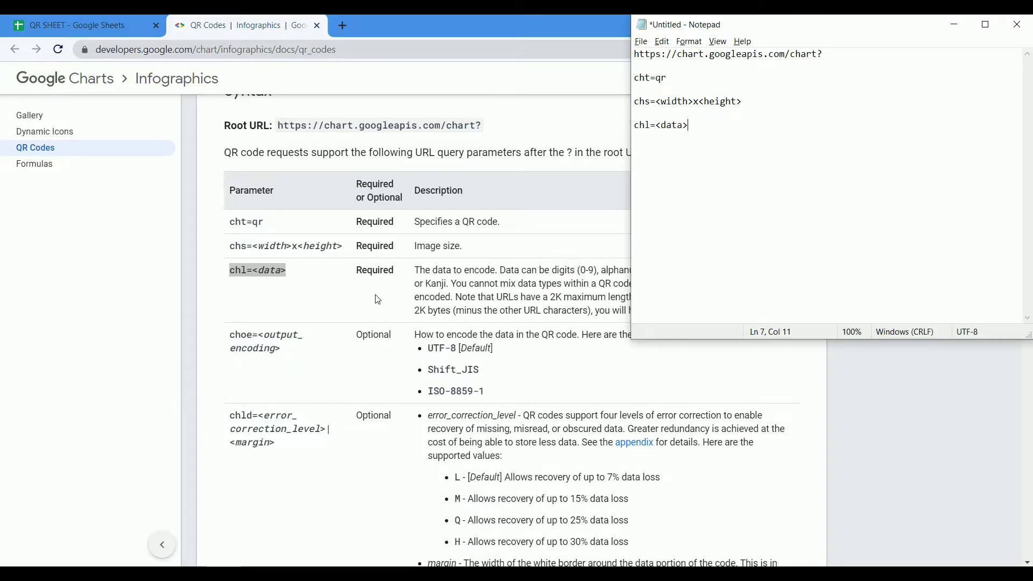
key(alt+Tab)
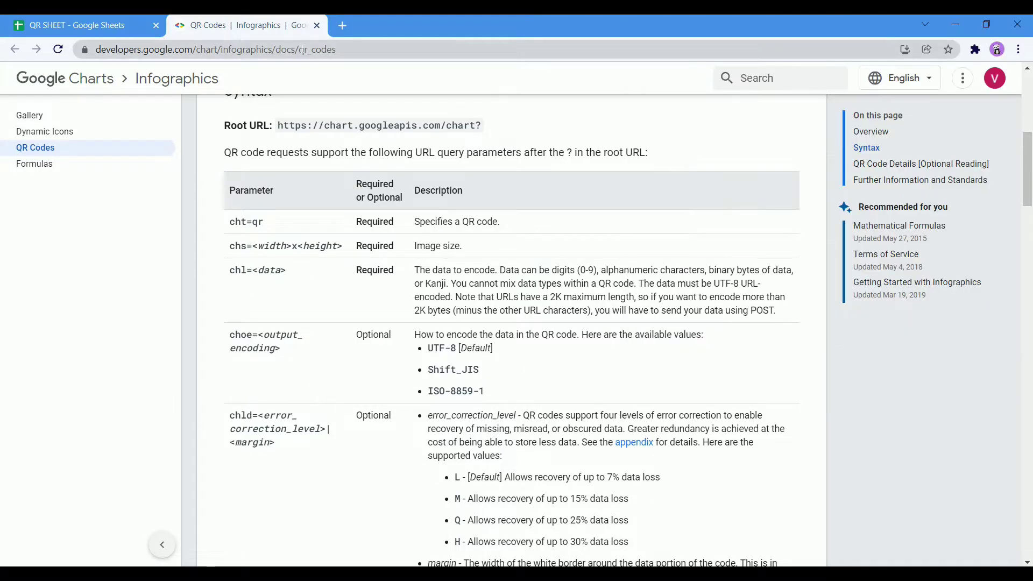
click(316, 25)
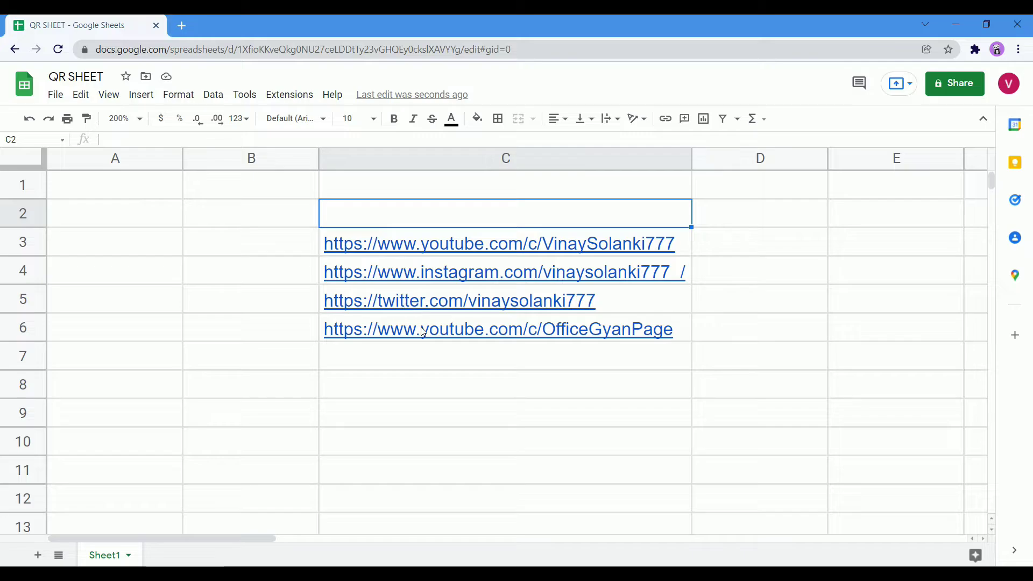
click(247, 239)
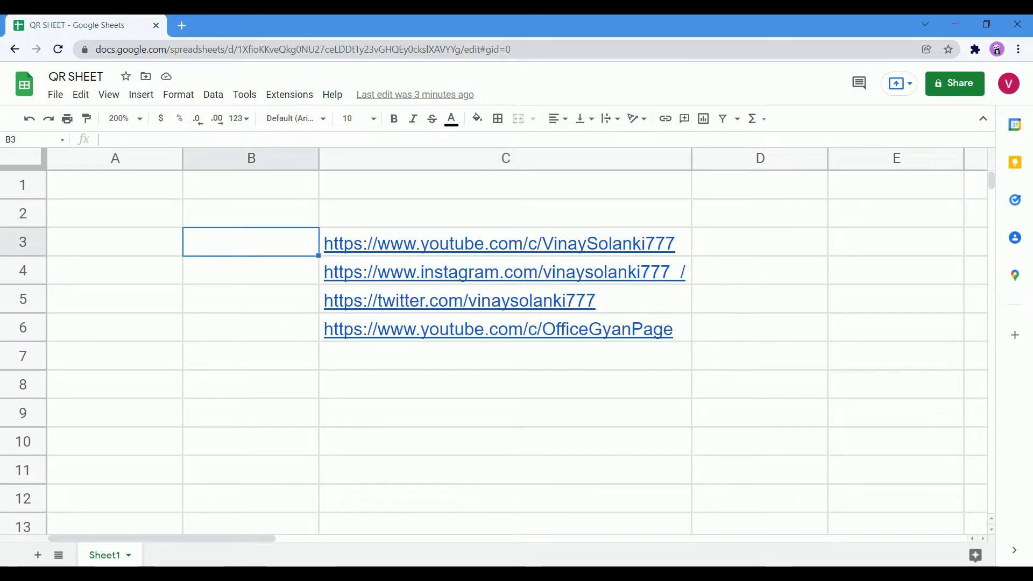
text(=IM)
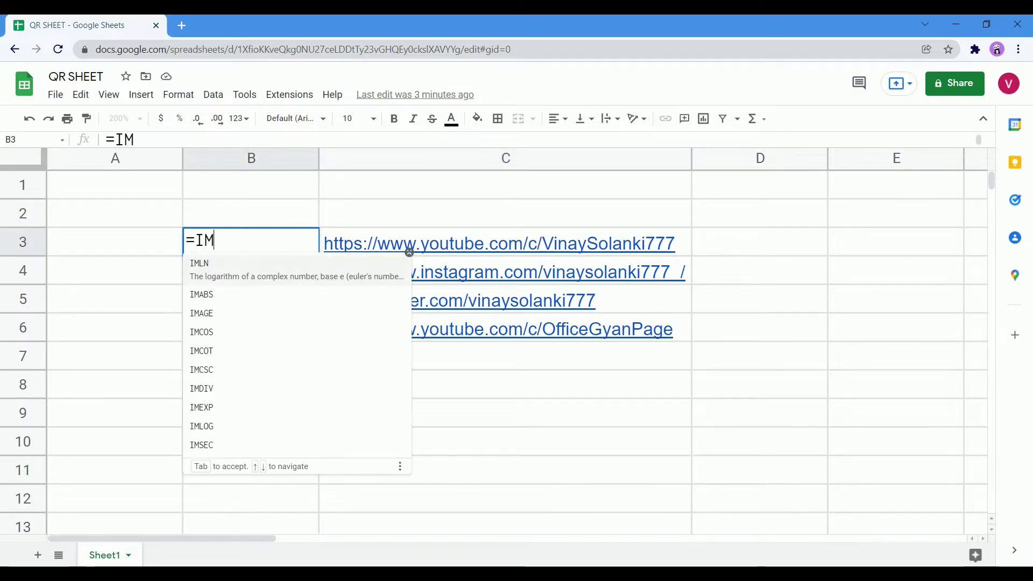
text(AGE()
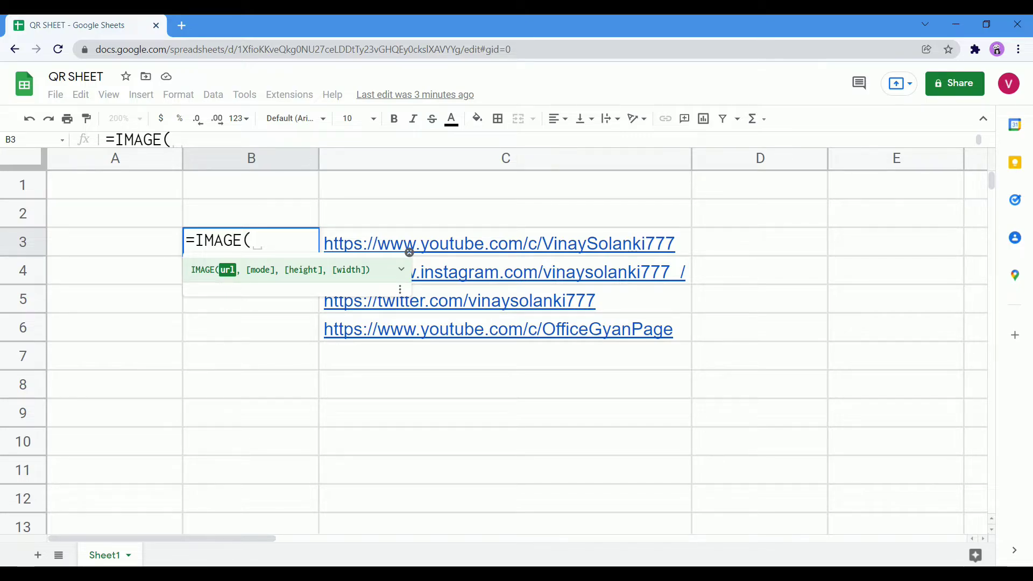
key(alt+Tab)
drag(761, 53, 634, 52)
key(alt+Tab)
text(")
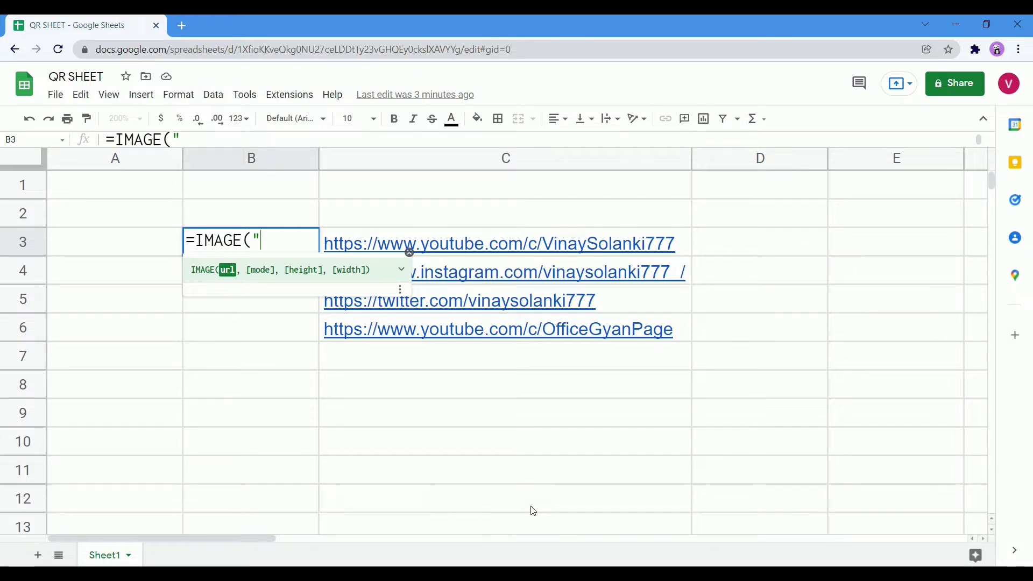
key(ctrl+v)
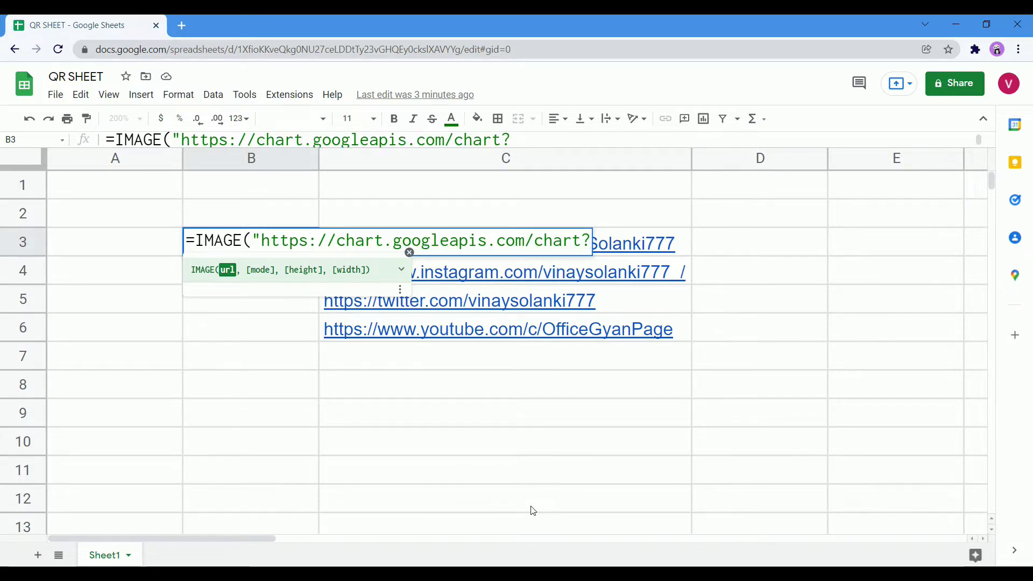
Step: Append cht=qr& to the B3 formula and copy chs=<width>x<height> from the notes
key(alt+Tab)
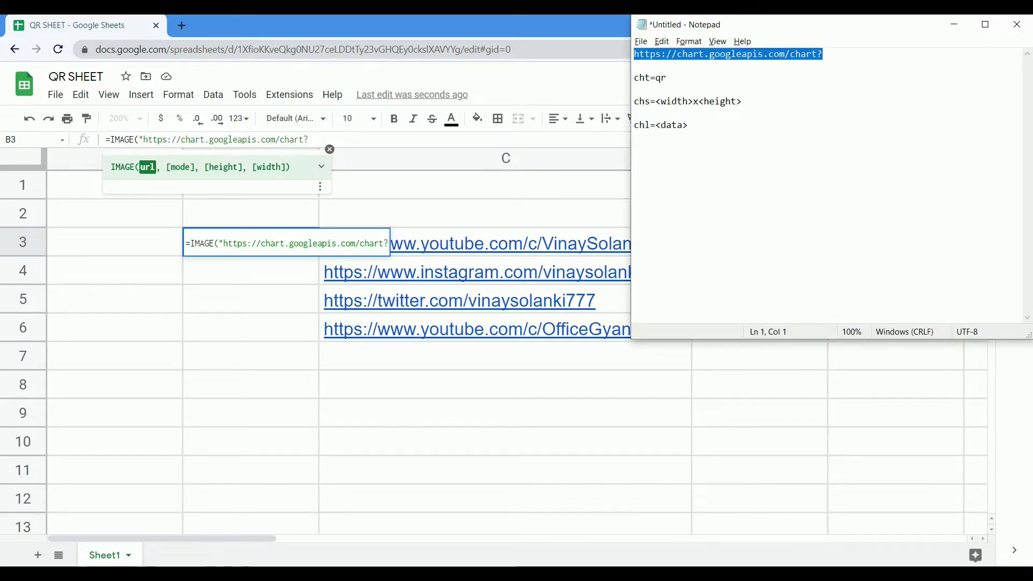
drag(668, 78, 637, 78)
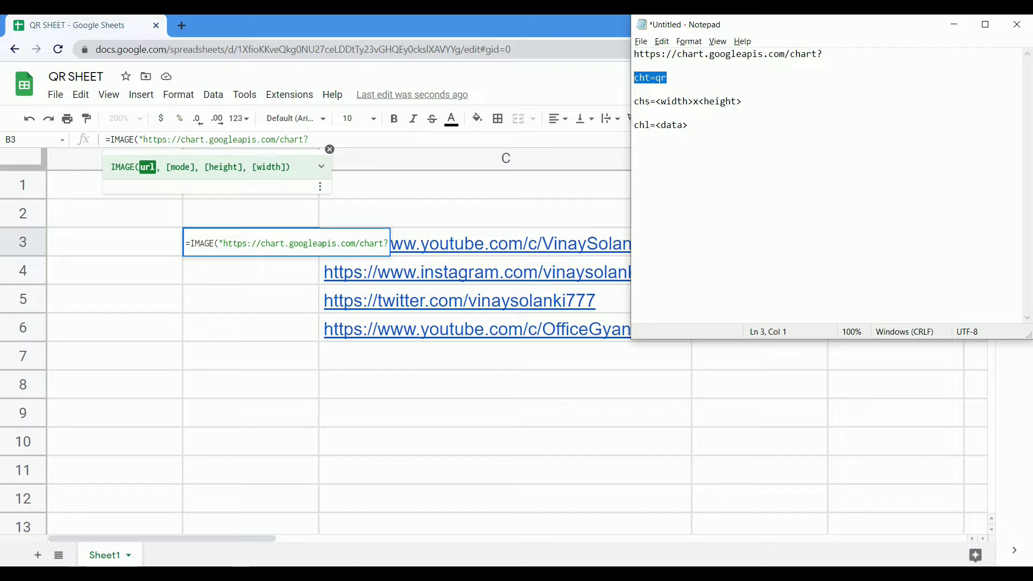
key(alt+Tab)
key(ctrl+v)
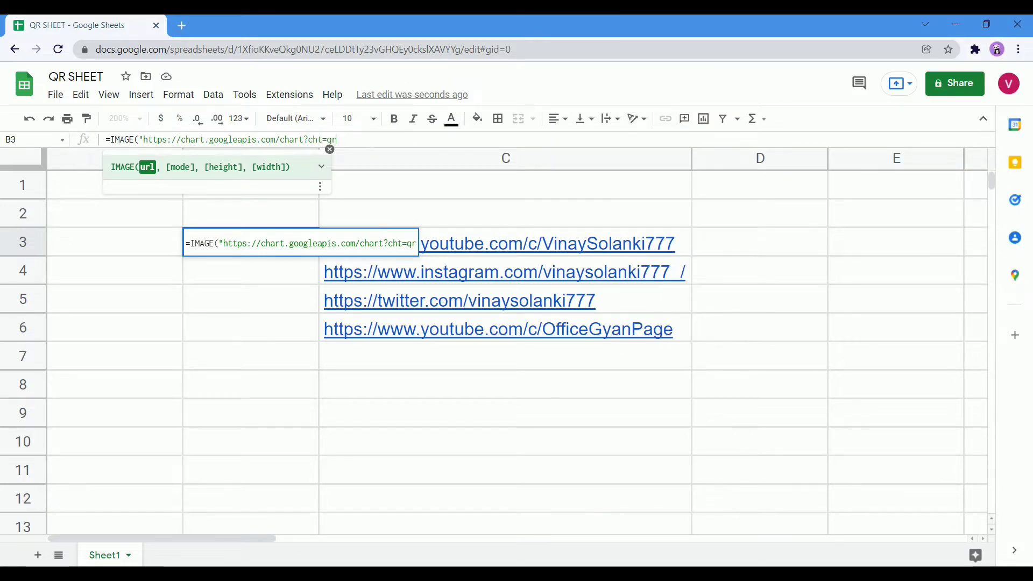
text(&)
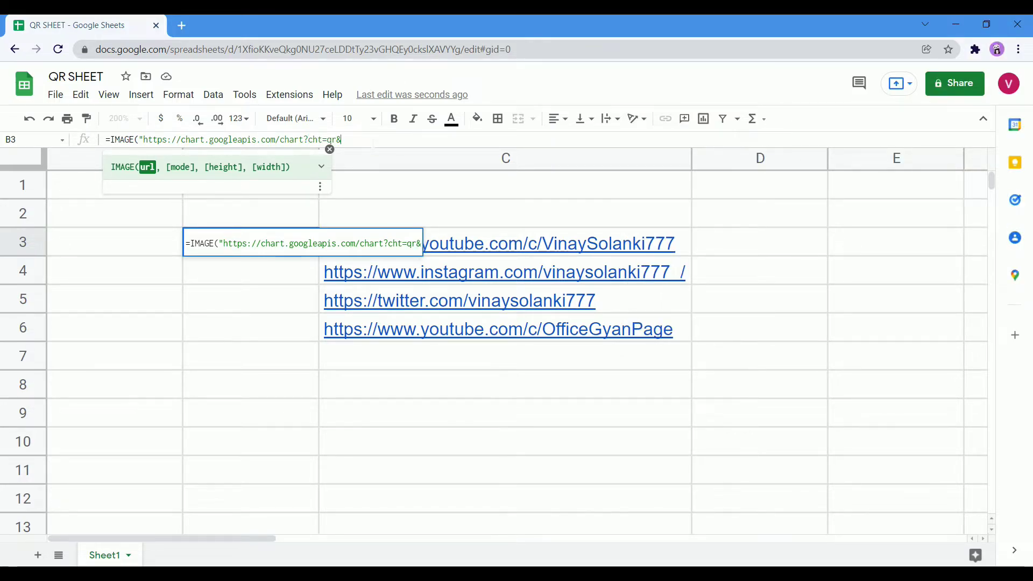
key(alt+Tab)
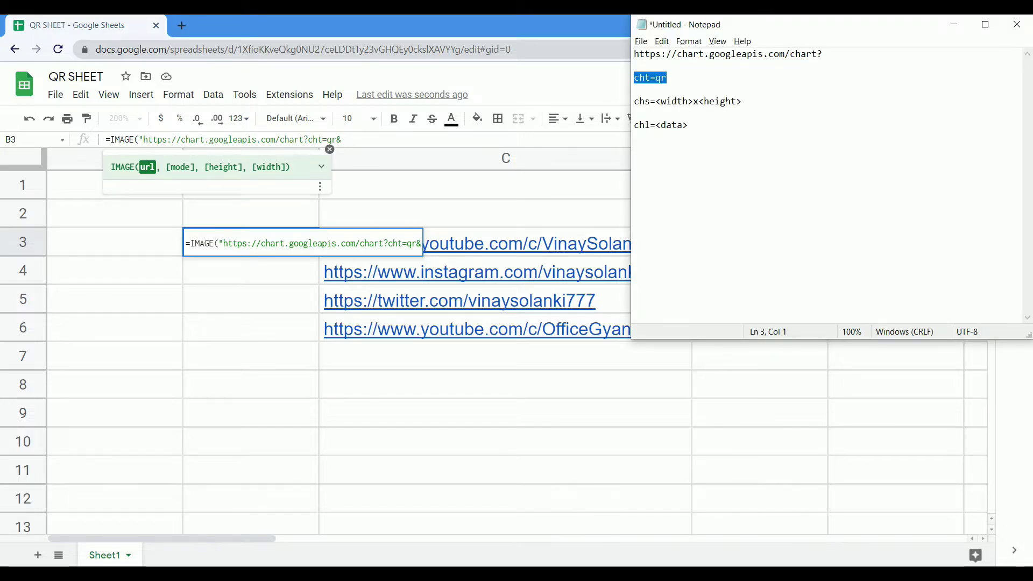
drag(742, 101, 634, 101)
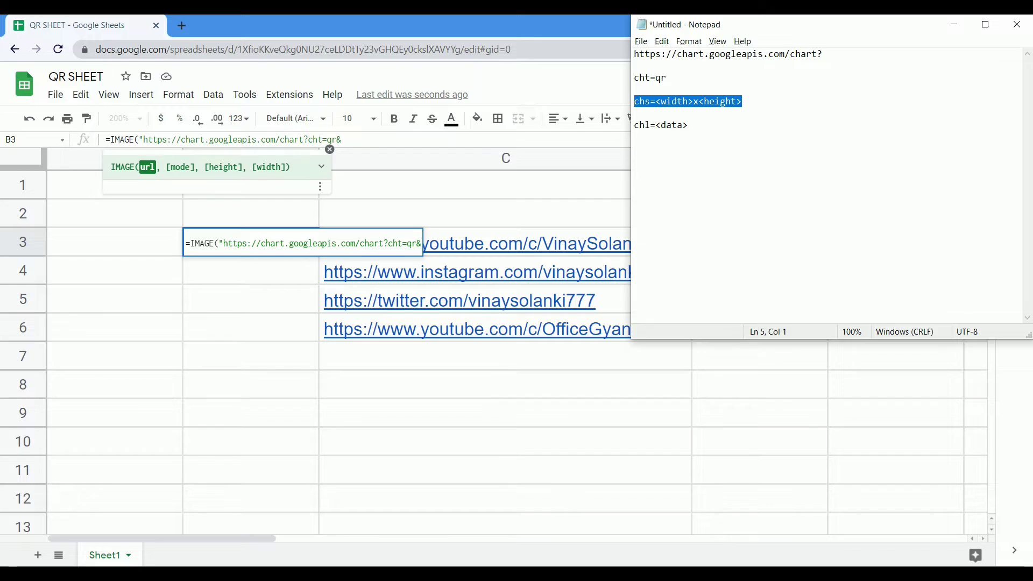
key(alt+Tab)
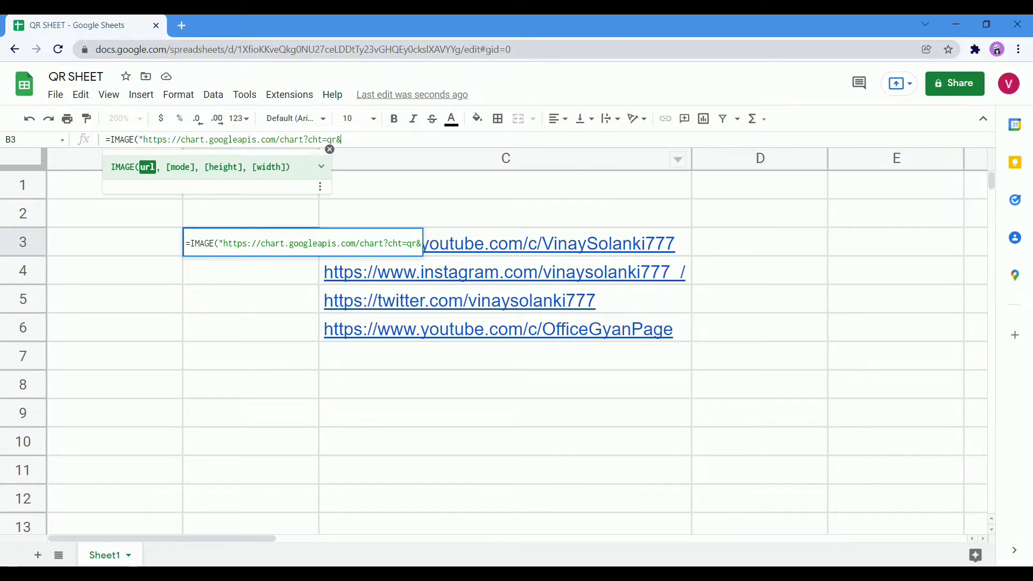
Step: Paste chs=<width>x<height> into the B3 formula and replace both placeholders with 500
key(ctrl+v)
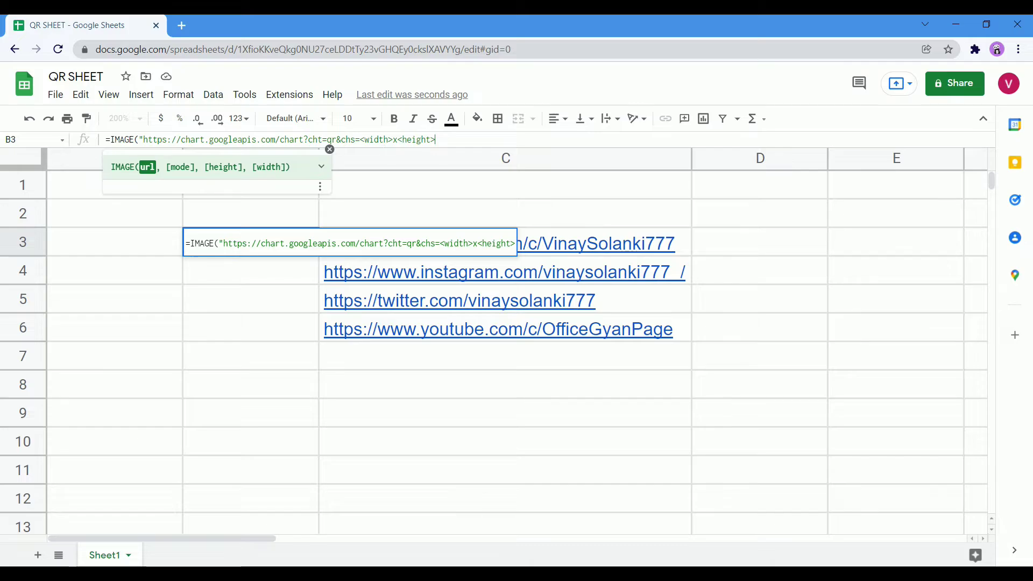
drag(359, 139, 393, 139)
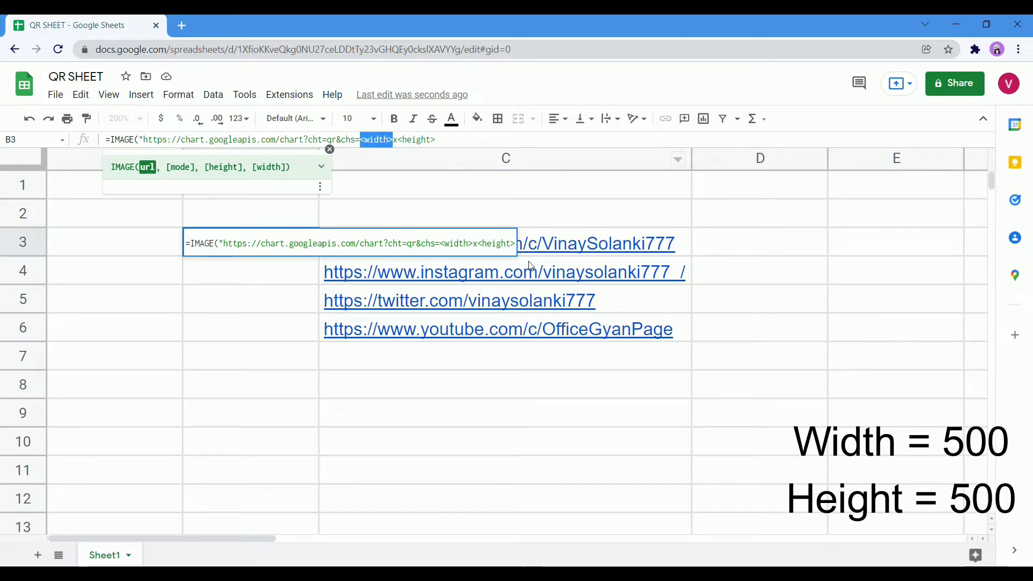
text(500)
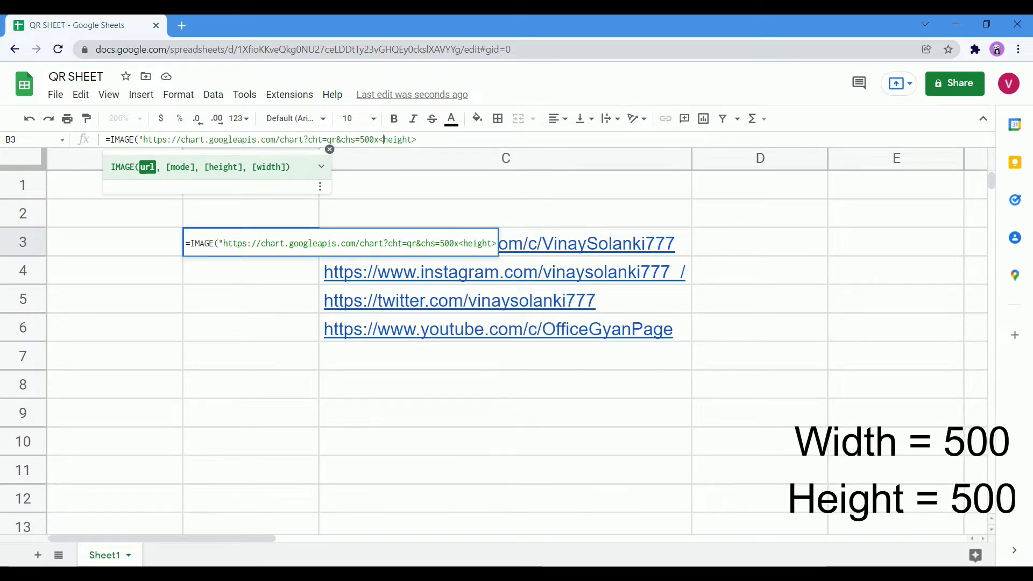
drag(383, 140, 416, 139)
text(500)
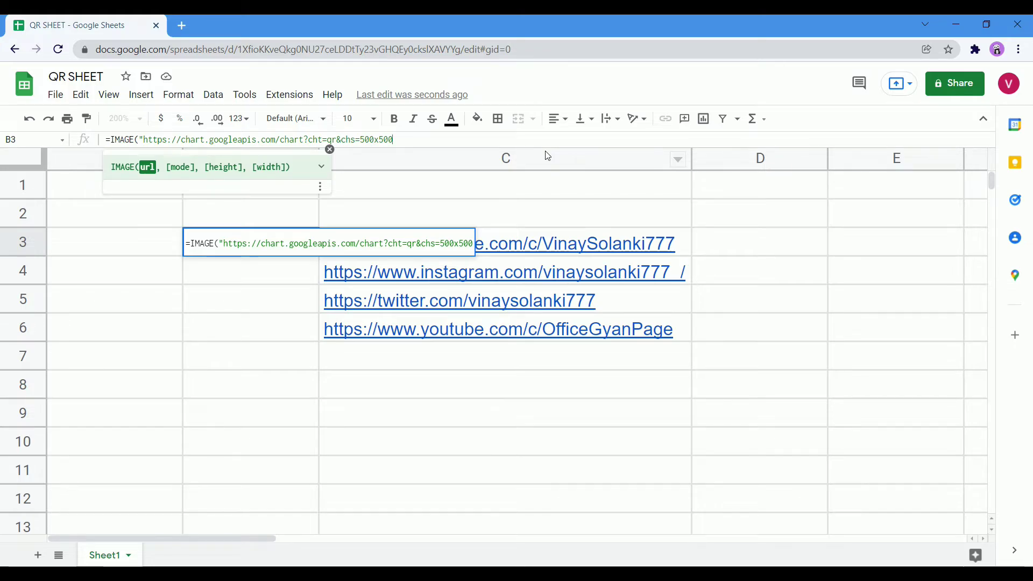
Step: Append &chl= to the B3 formula and close it with "&C3) to use the C3 link
text(&)
key(alt+Tab)
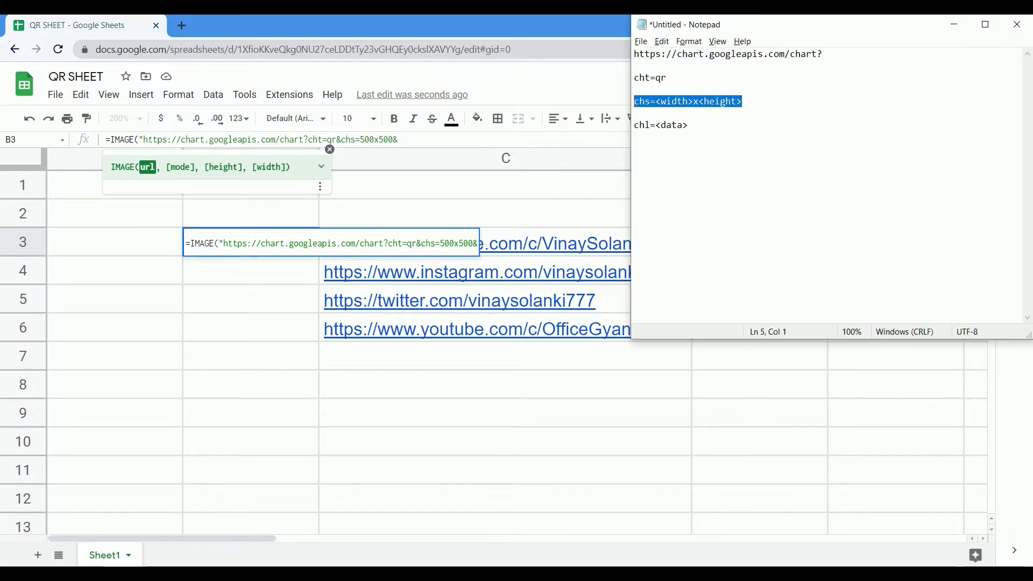
key(shift+Left)
key(shift+Left)
key(shift+Left)
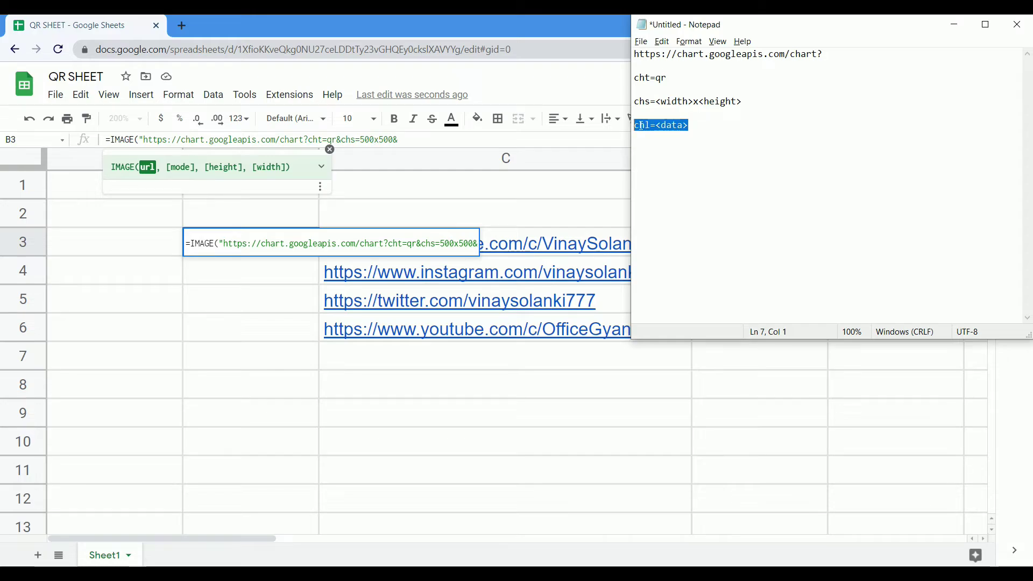
key(ctrl+c)
key(alt+Tab)
key(ctrl+v)
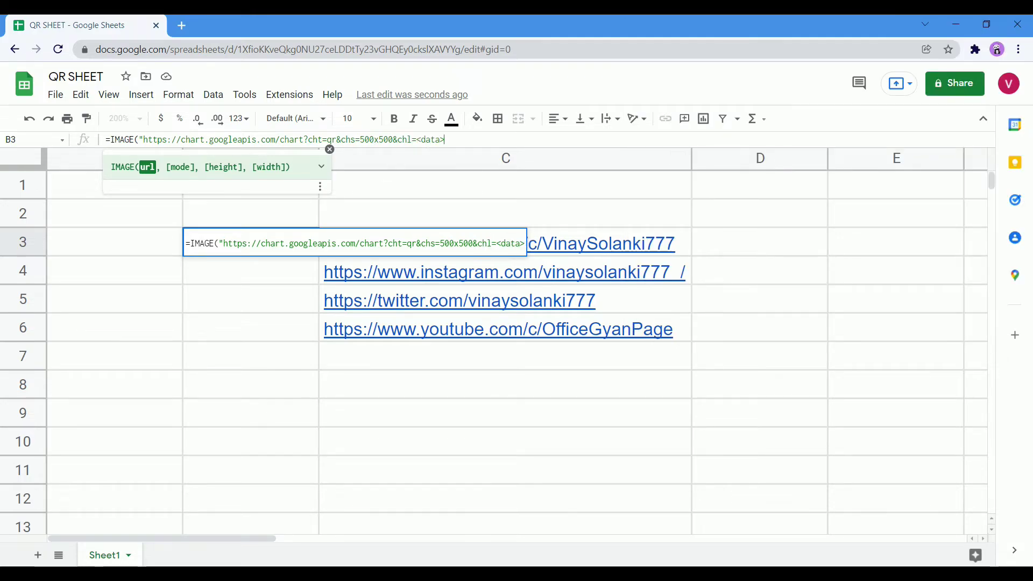
key(BackSpace)
key(BackSpace)
key(BackSpace)
key(BackSpace)
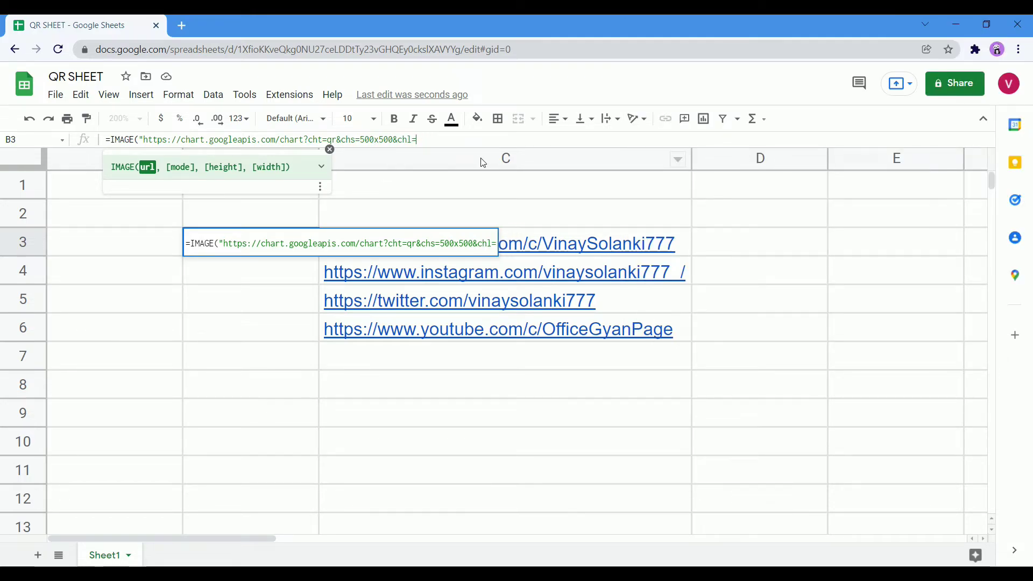
text("&)
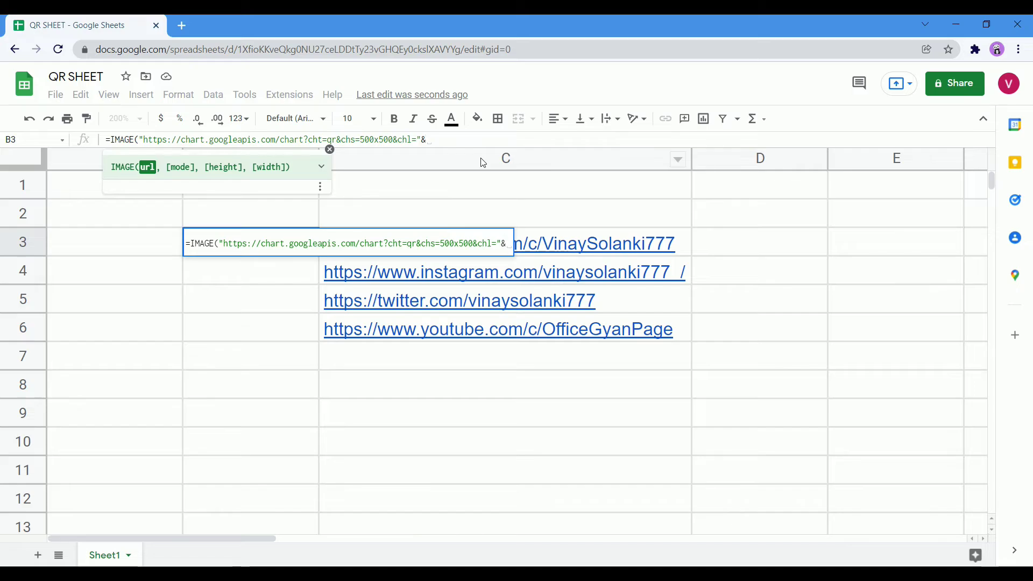
text(C3)
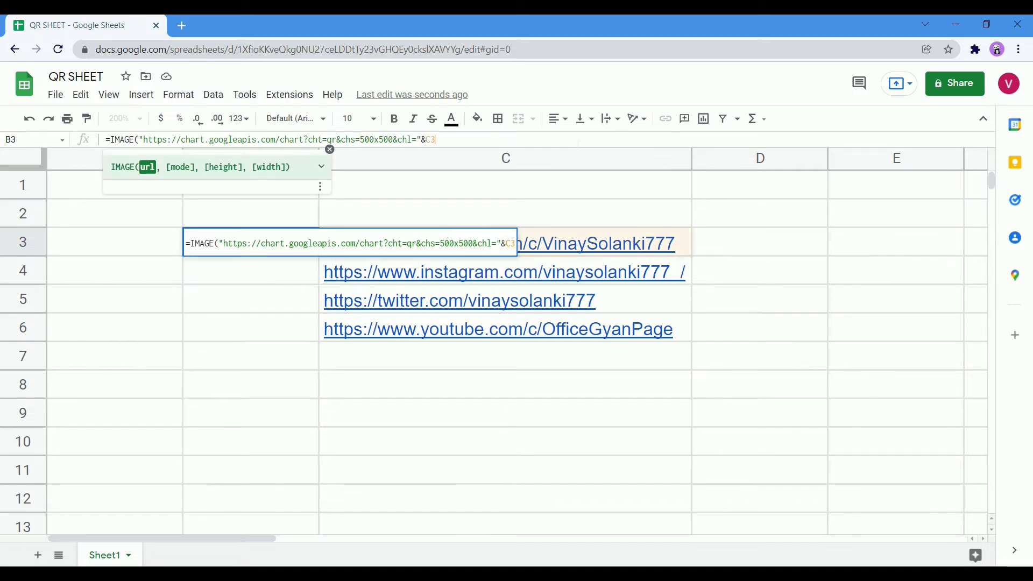
text())
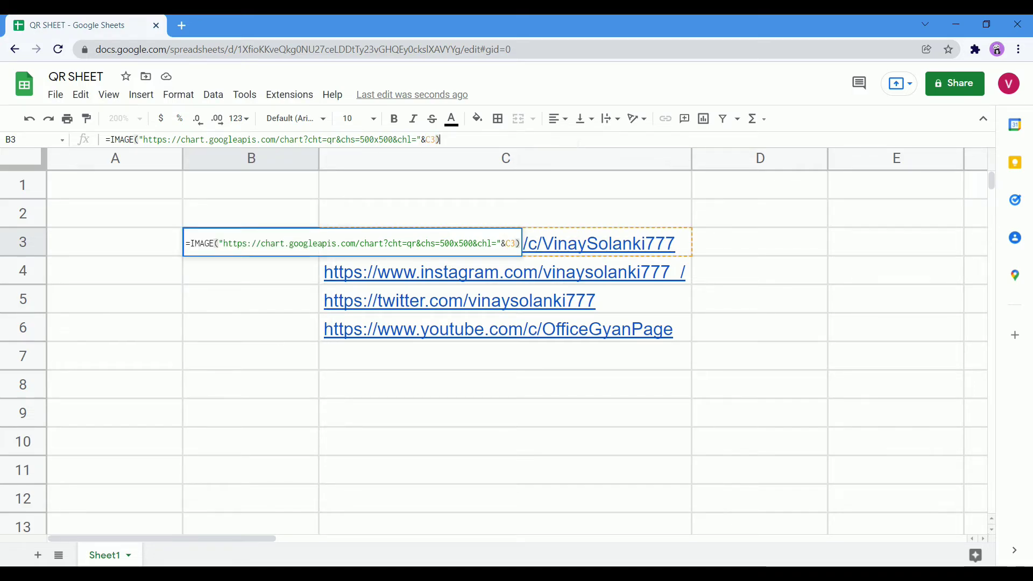
Step: Commit the B3 formula, make row 3 taller and column B narrower around the QR code
key(Return)
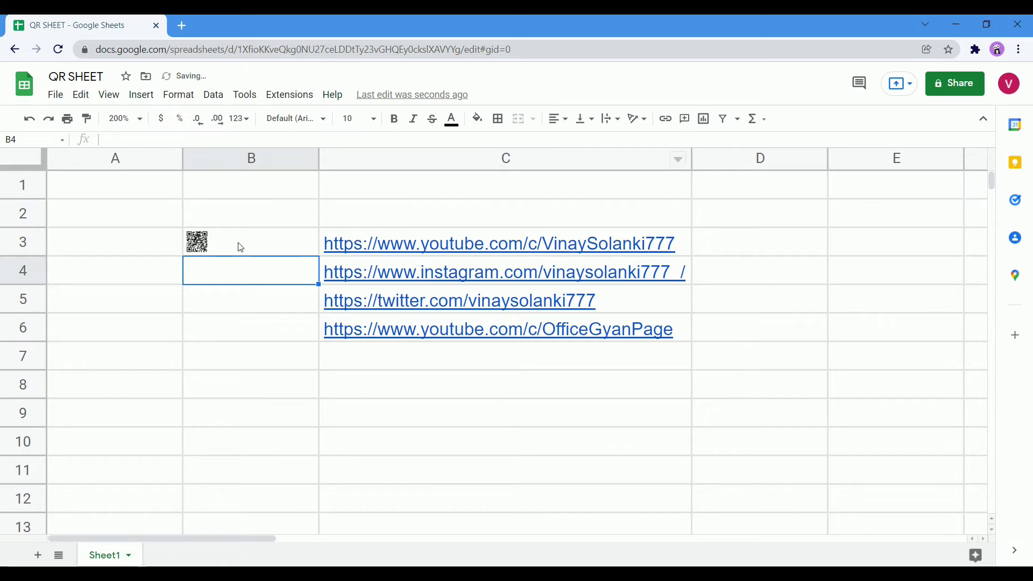
click(196, 242)
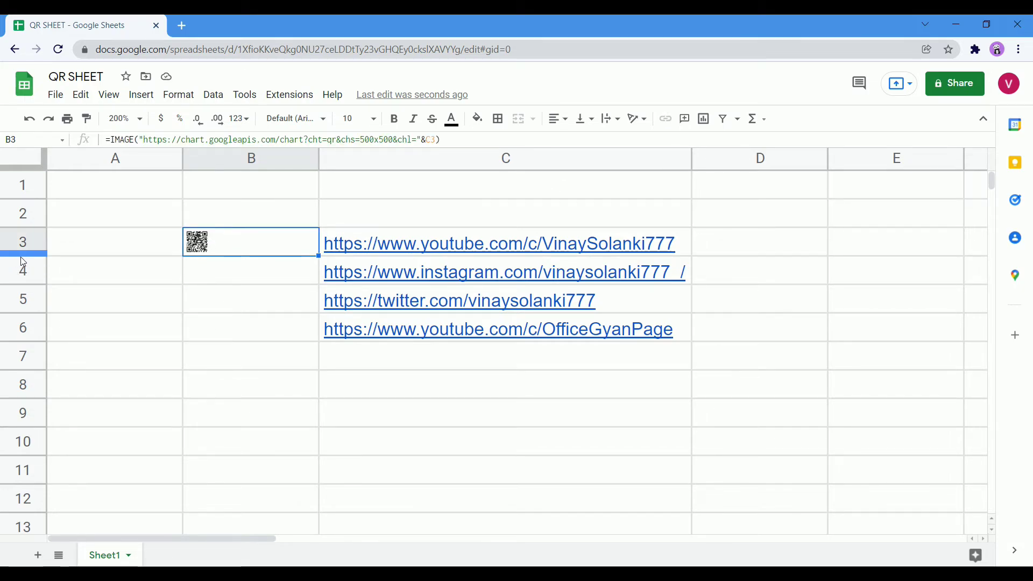
drag(21, 257, 22, 317)
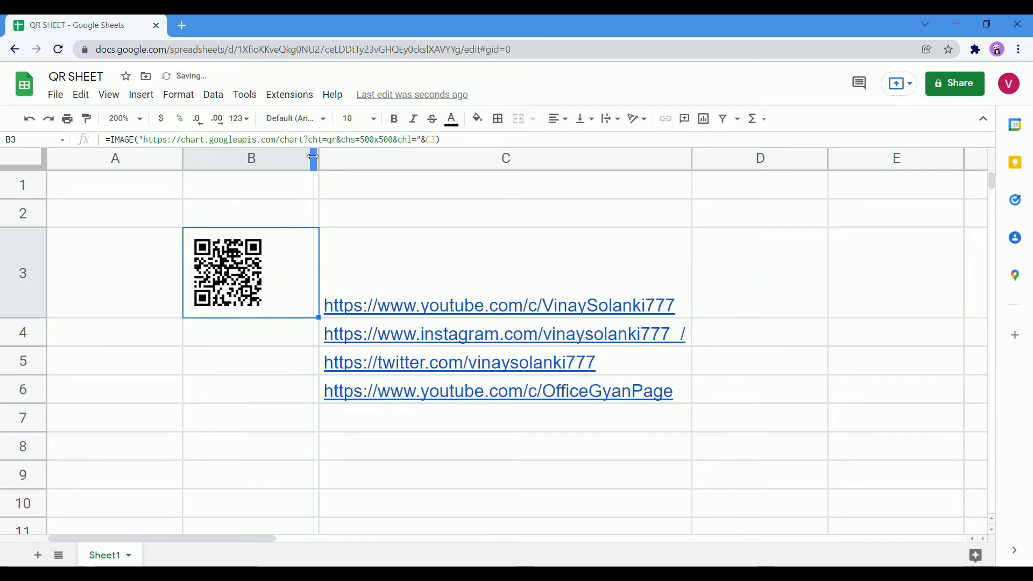
drag(313, 156, 297, 157)
drag(21, 317, 21, 335)
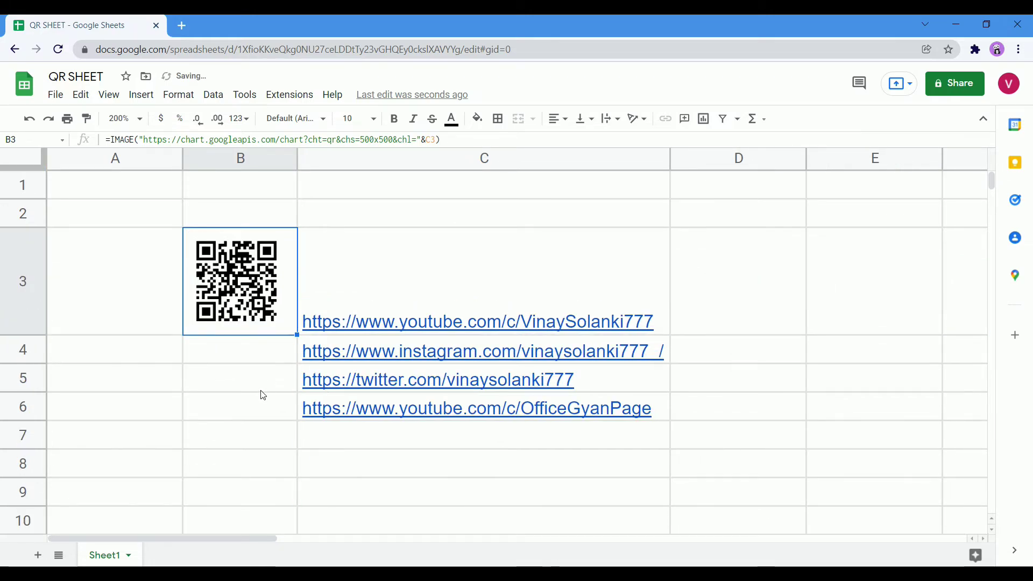
Step: Fill the QR formula from B3 down through B6
click(260, 348)
click(269, 320)
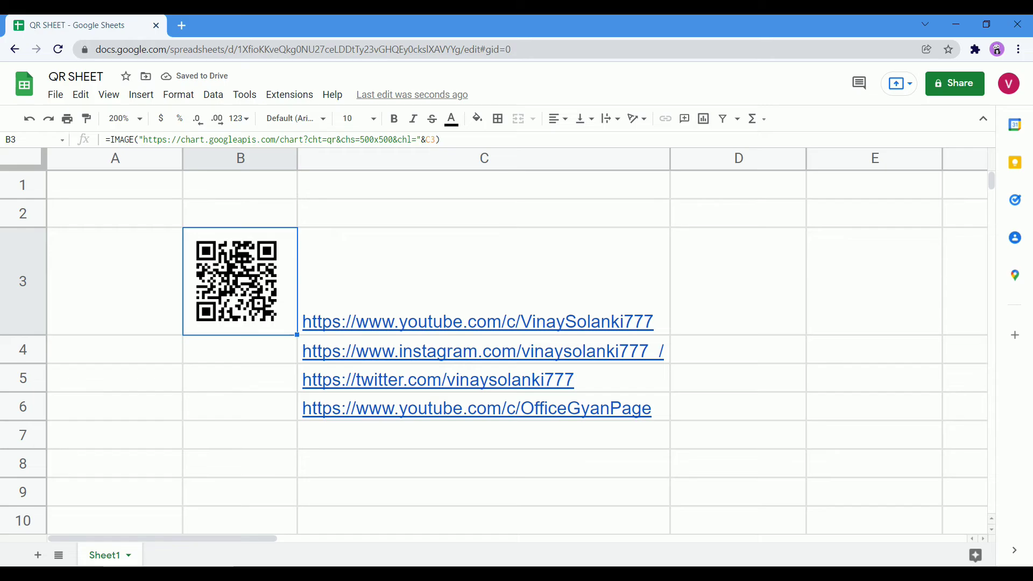
drag(297, 335, 294, 417)
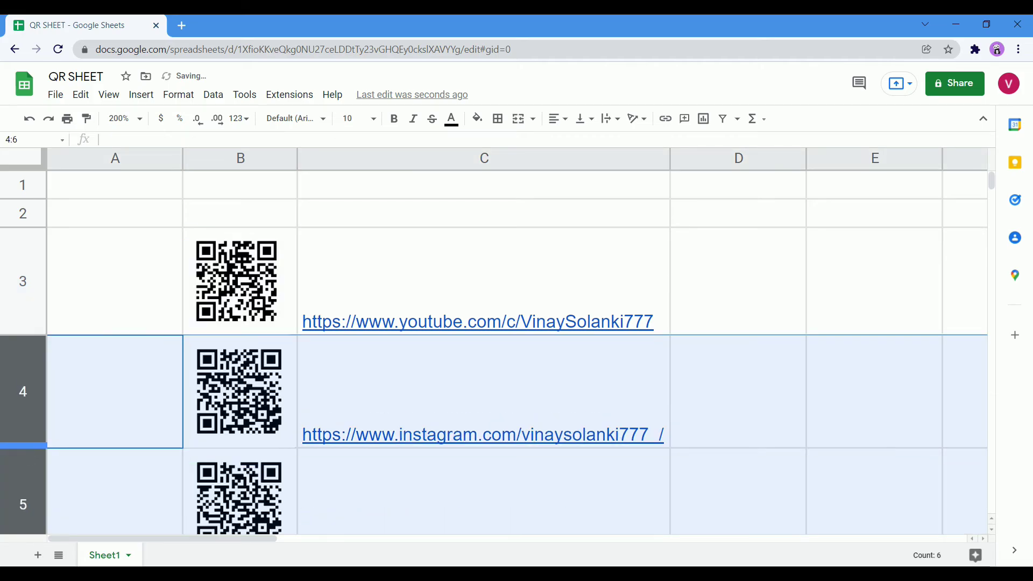
Step: Check the YouTube link in C3 and set the sheet zoom to 150% to view the QR codes
click(658, 273)
scroll(833, 277, down, 3)
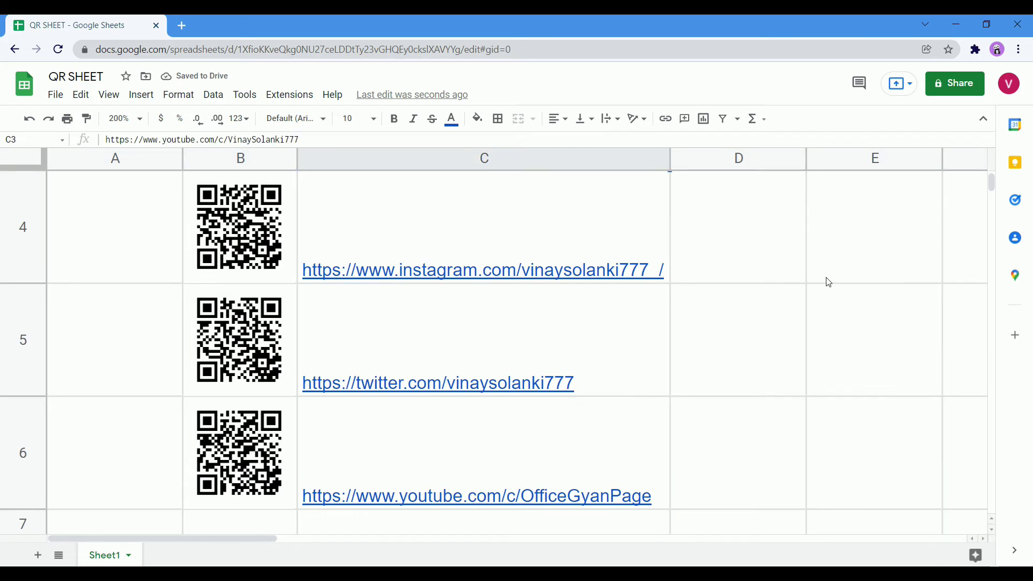
scroll(757, 267, up, 2)
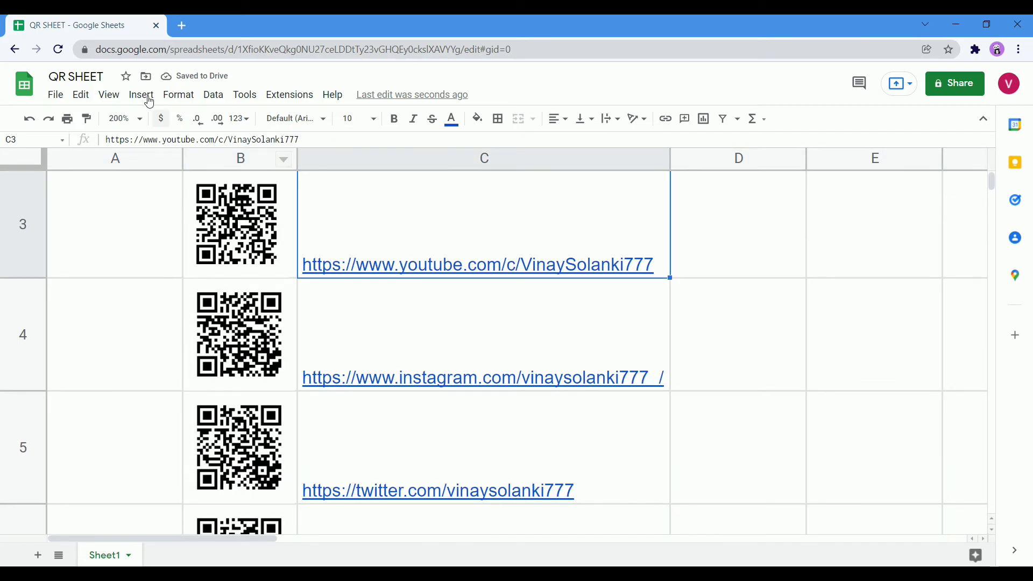
click(124, 118)
click(124, 250)
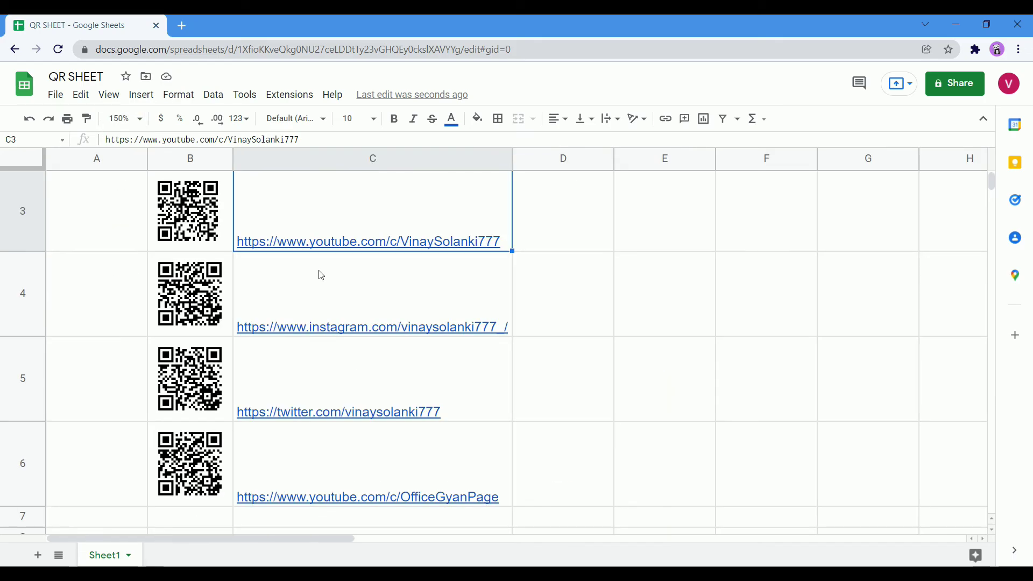
click(664, 260)
scroll(660, 260, up, 1)
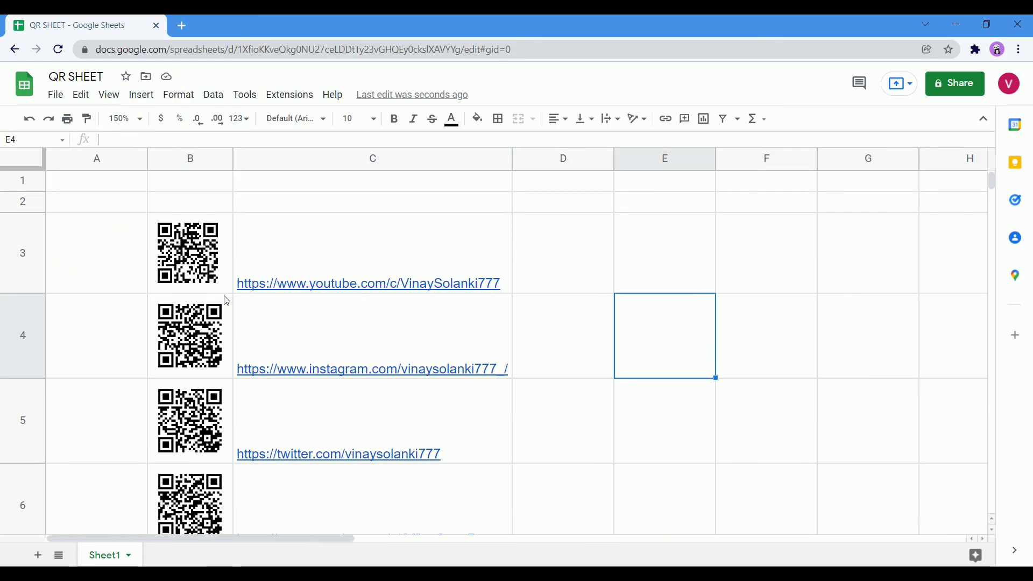